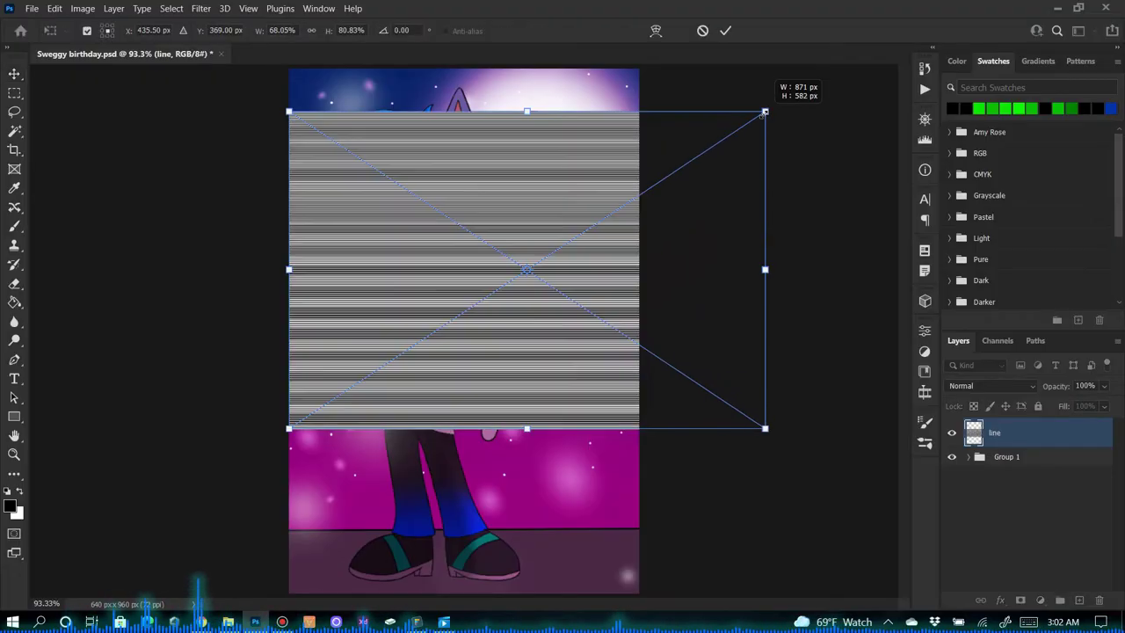
- Commit the placed scanline image, move it lower in the stack and select the scanline layers
key(Return)
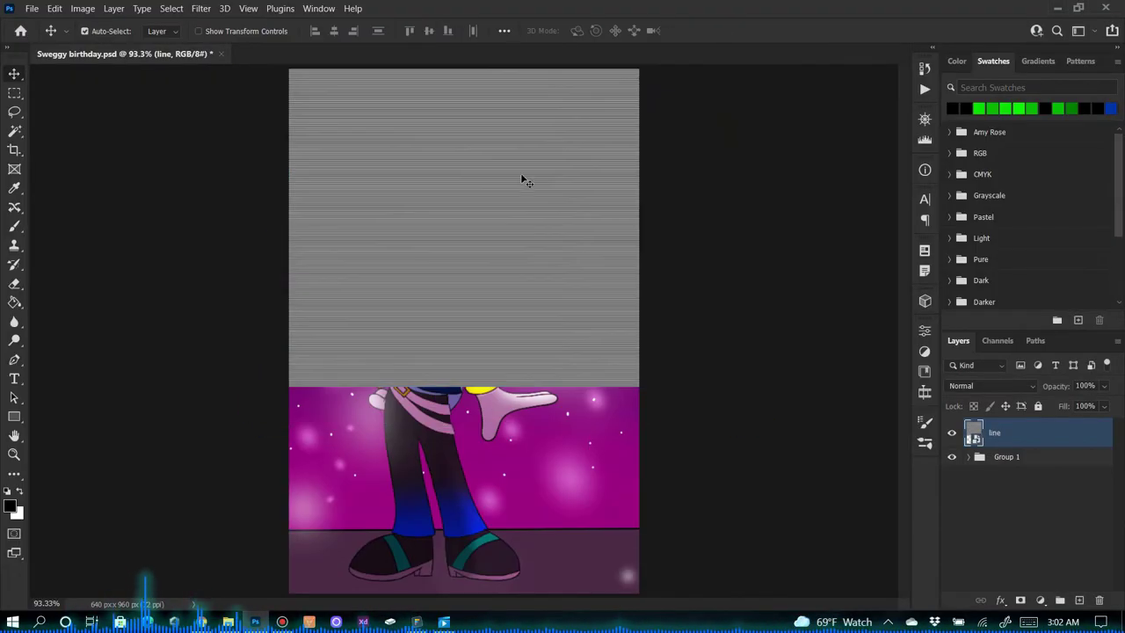
drag(525, 181, 513, 525)
click(1059, 601)
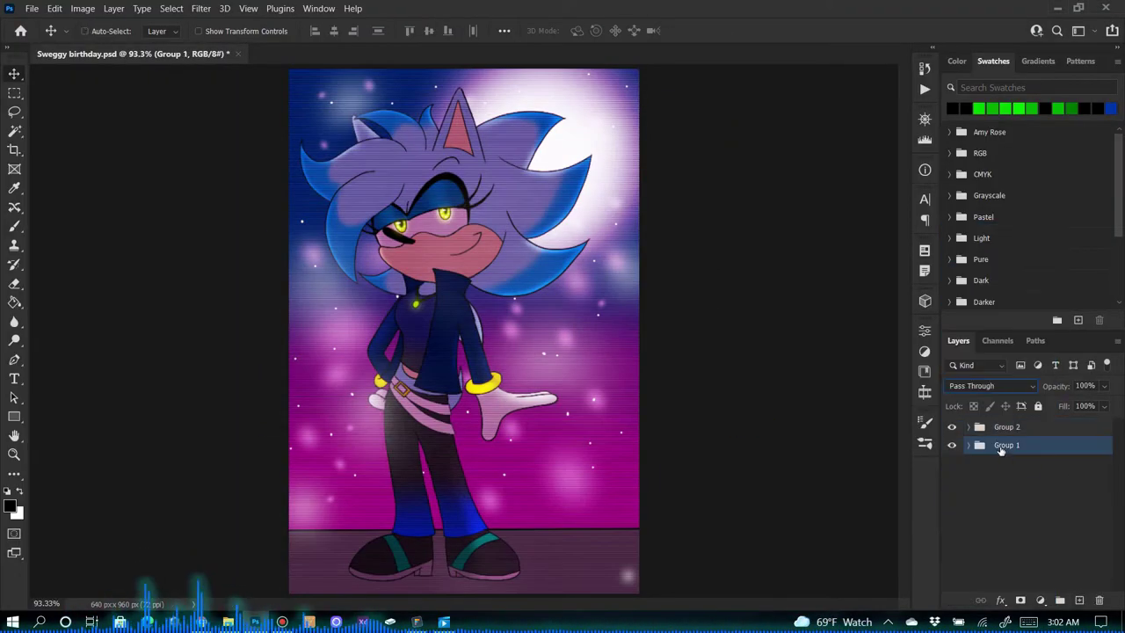
- Duplicate the artwork group twice, unticking G in one copy and R in the other
key(ctrl+j)
double_click(1073, 451)
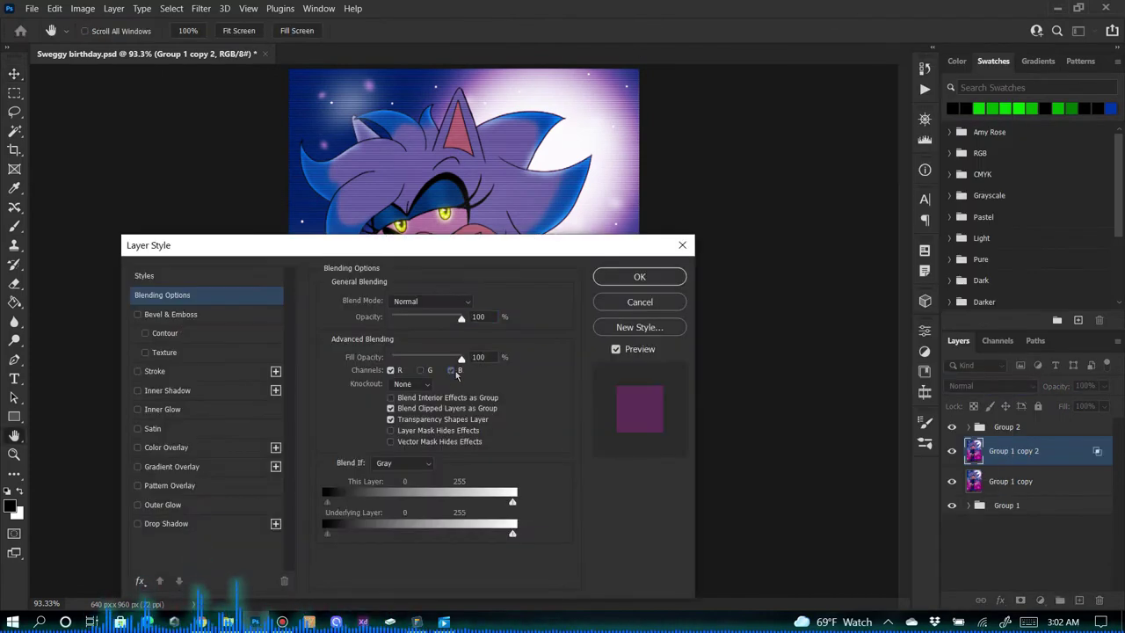
key(Return)
double_click(1033, 483)
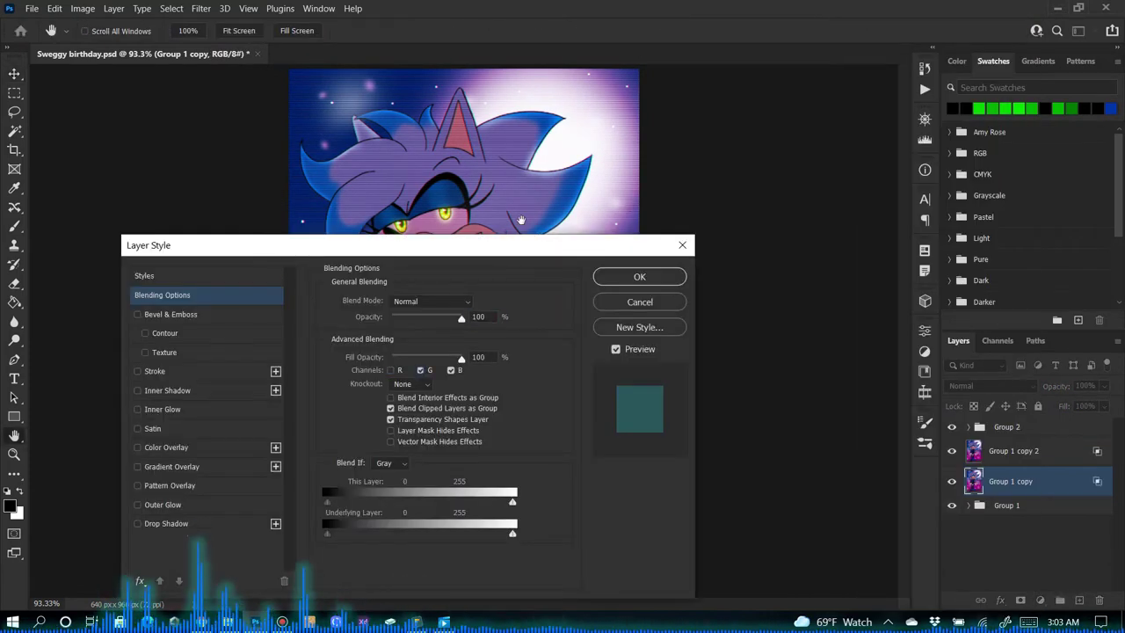
key(Return)
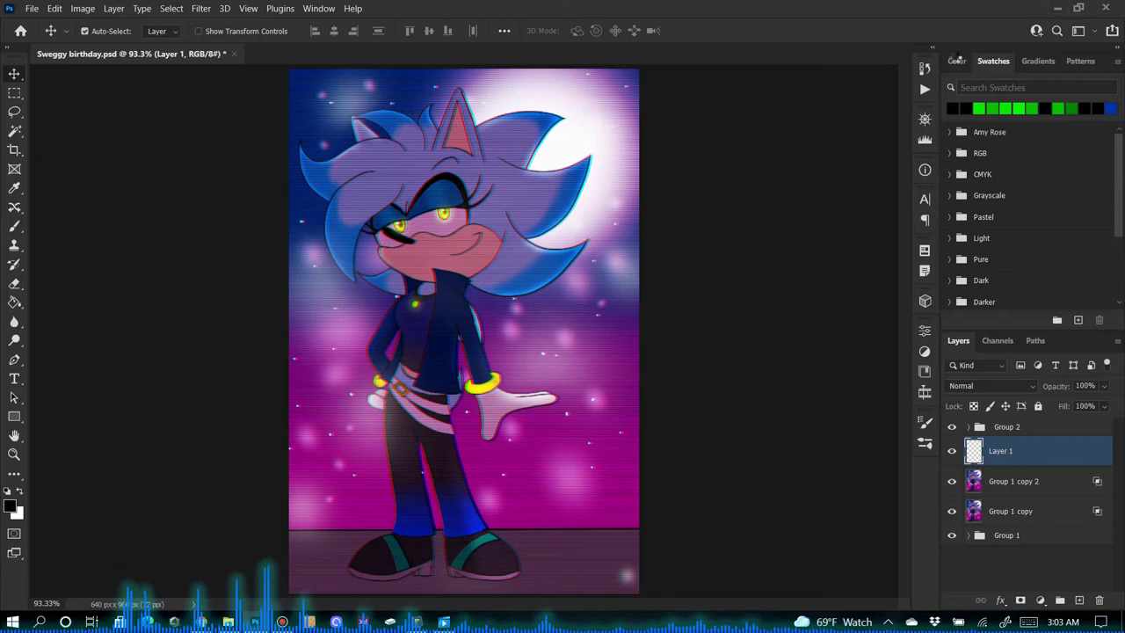
- Type the D7XD I 2021 watermark in dark blue Arial
click(956, 61)
key(t)
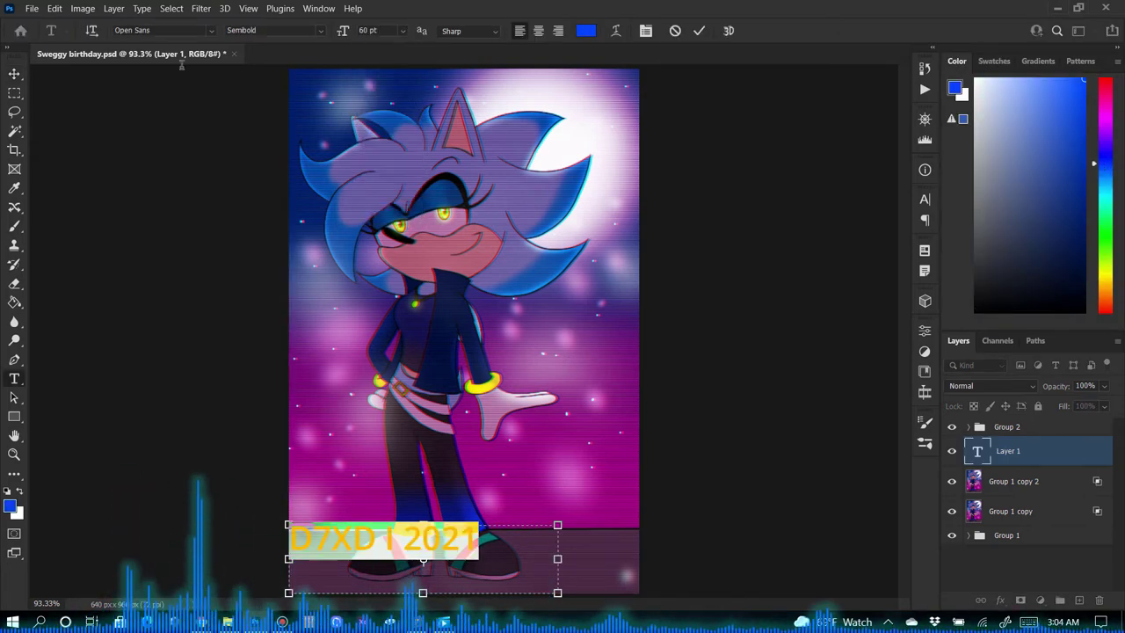
click(162, 30)
click(155, 75)
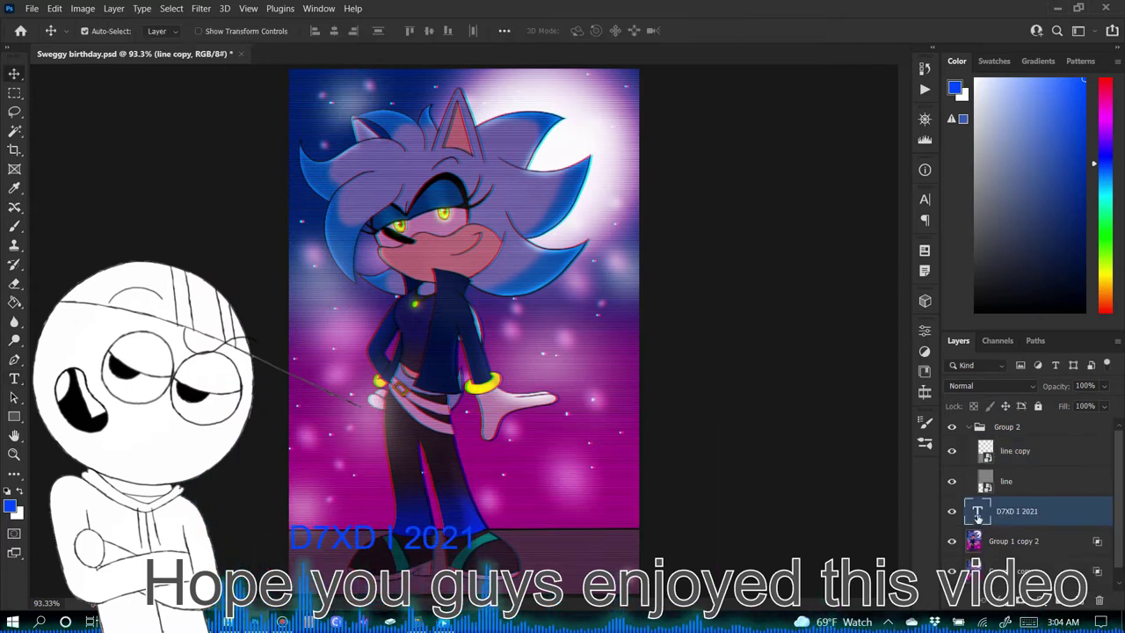
- Move the watermark down to the bottom left and change its blend mode
key(ctrl+t)
drag(422, 539, 423, 594)
click(984, 385)
click(961, 507)
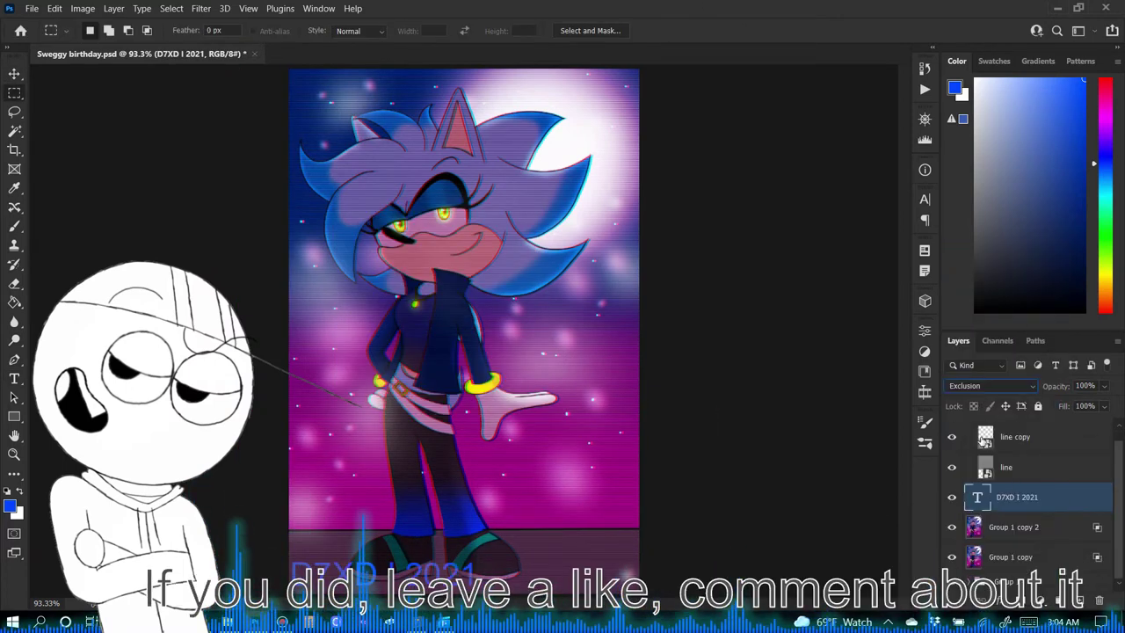
click(984, 386)
- Reorder Group 1 copy 2 in the stack and select the scanline layer for 63% opacity
click(985, 310)
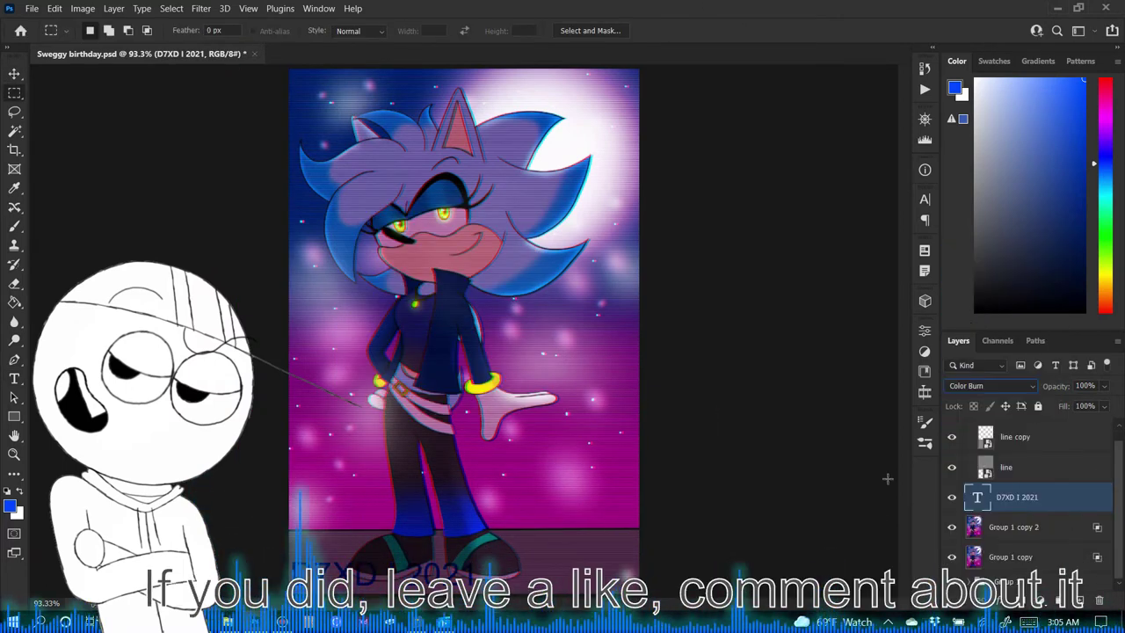
drag(1020, 528, 1033, 556)
right_click(1017, 564)
click(713, 415)
drag(1032, 556, 1032, 527)
right_click(1022, 469)
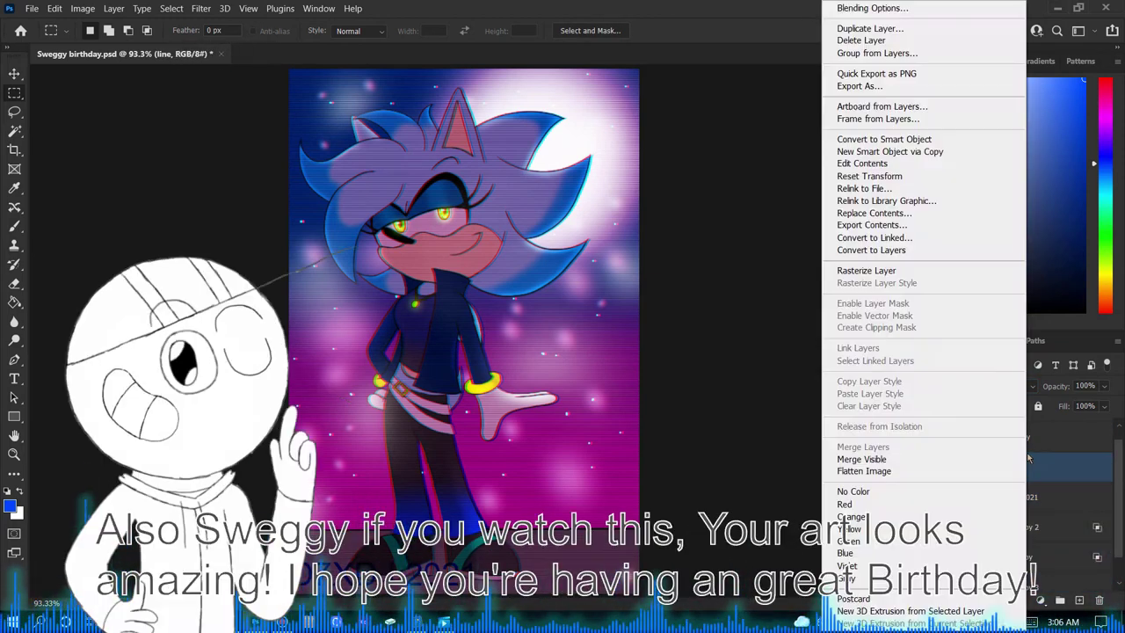
click(1022, 470)
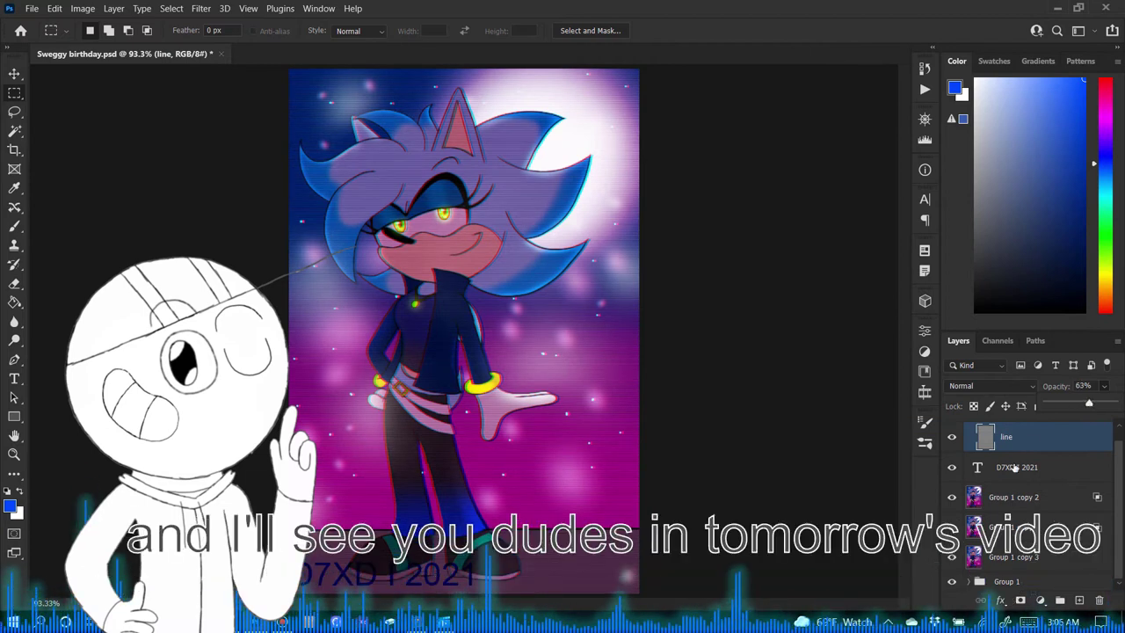
- Group the scanline and watermark layers into Group 2, then select and nudge a thin horizontal band
right_click(1024, 560)
click(818, 459)
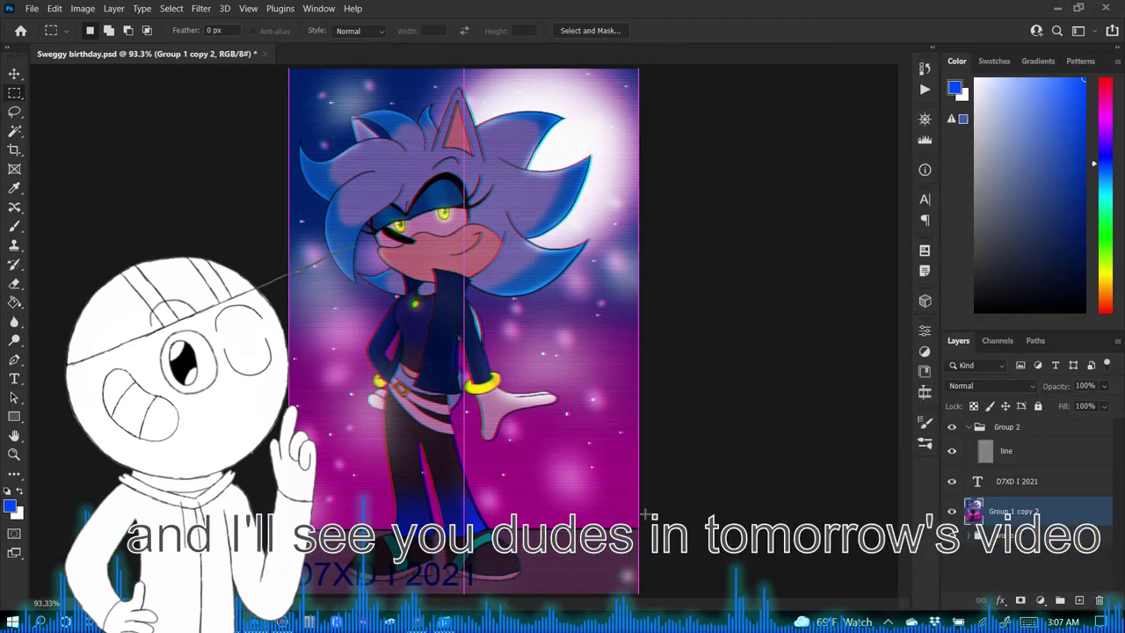
key(m)
drag(181, 338, 706, 329)
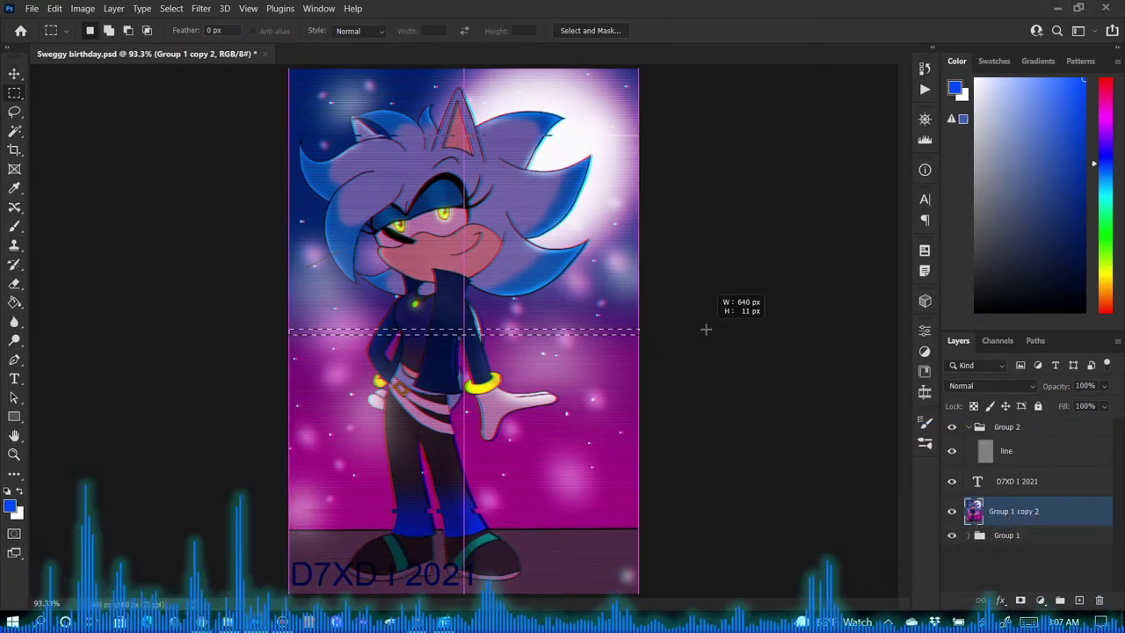
drag(689, 259, 682, 259)
key(v)
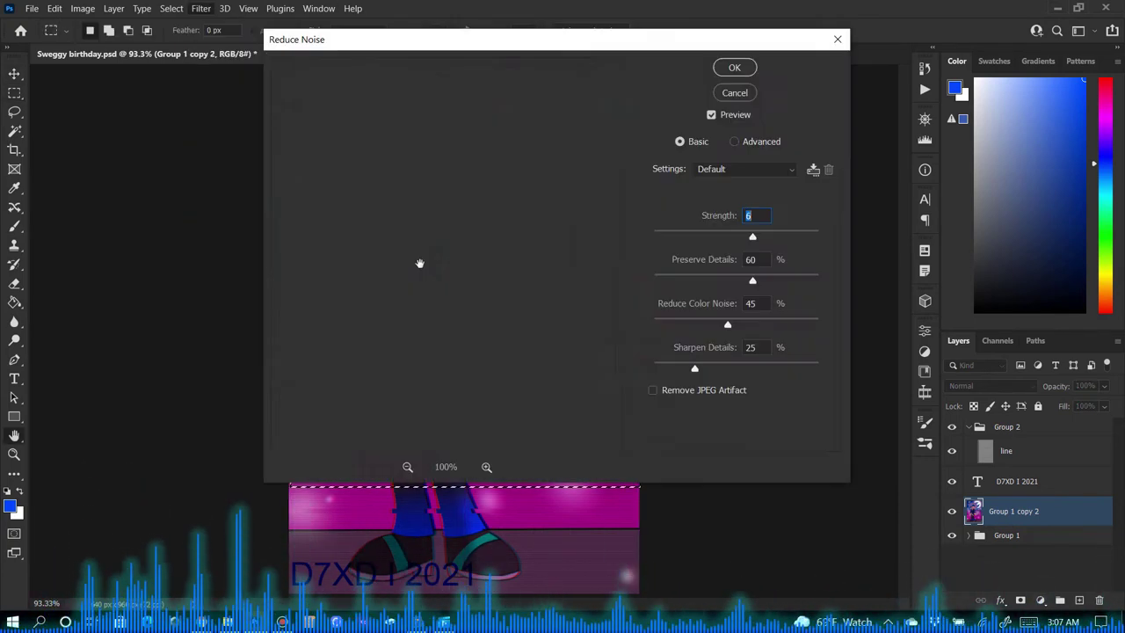
- Apply Filter > Noise > Add Noise to the glitch band and then to another band
click(200, 7)
mouse_move(213, 224)
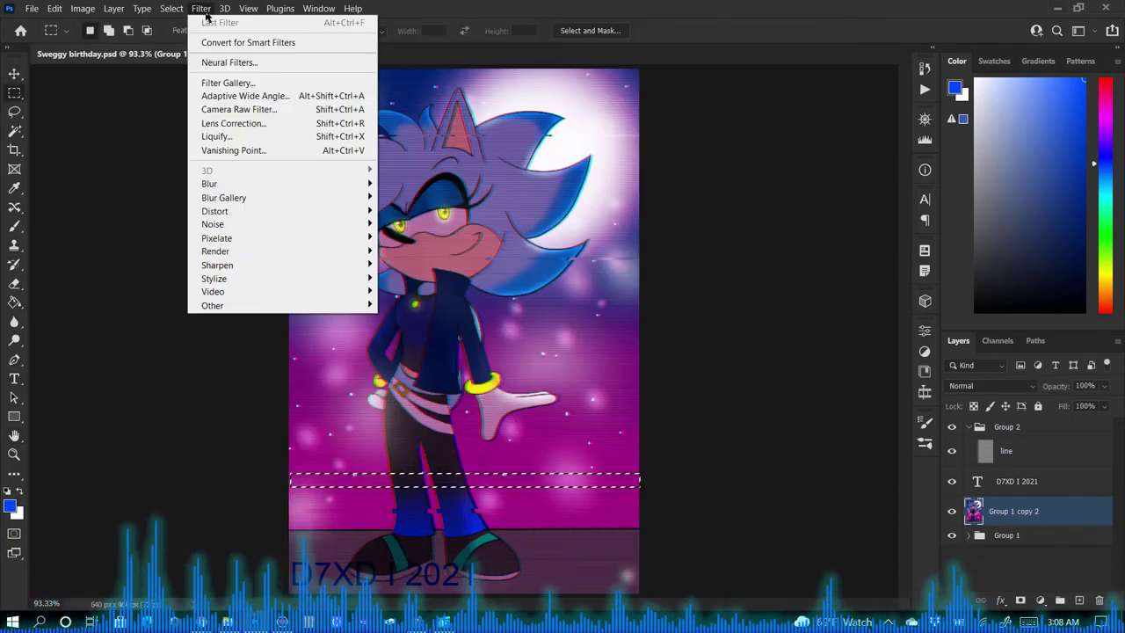
click(407, 224)
key(Return)
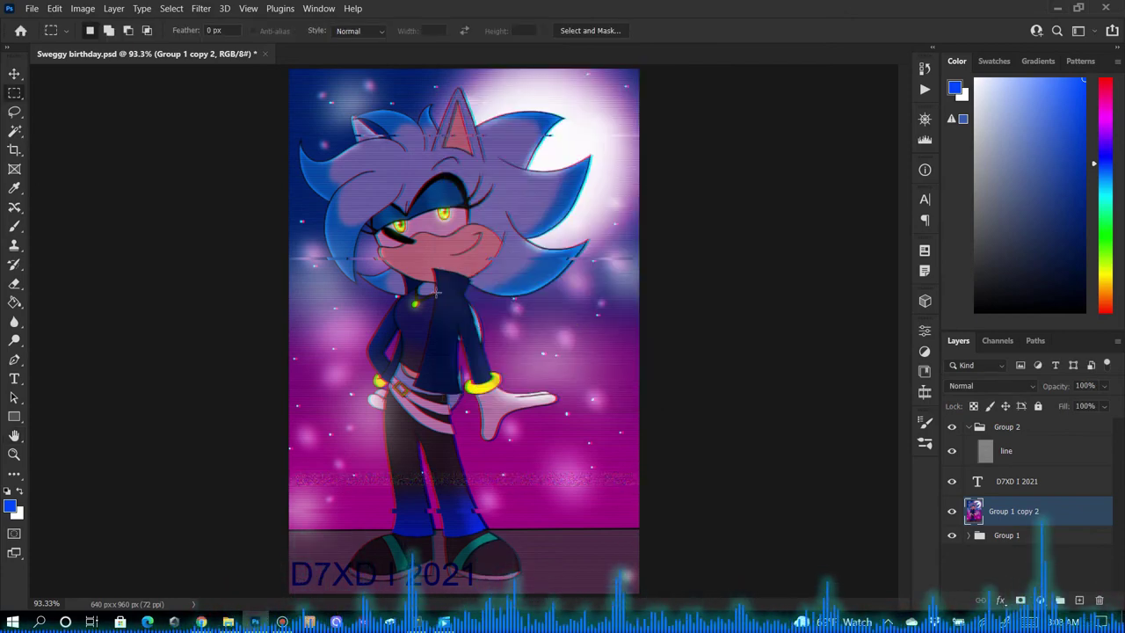
click(201, 8)
click(229, 21)
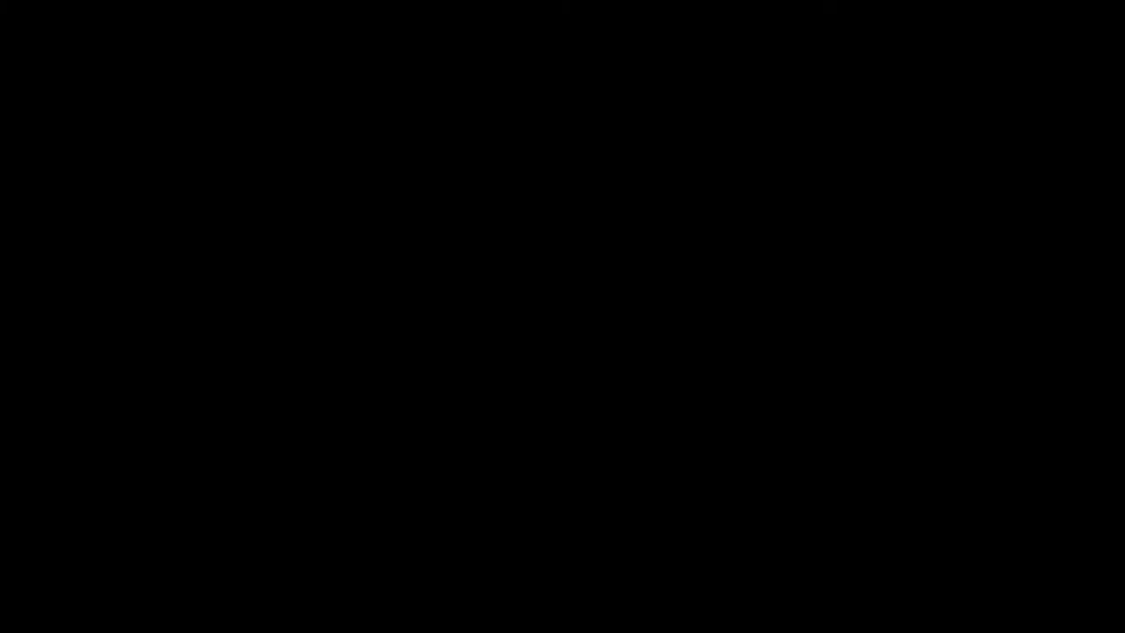